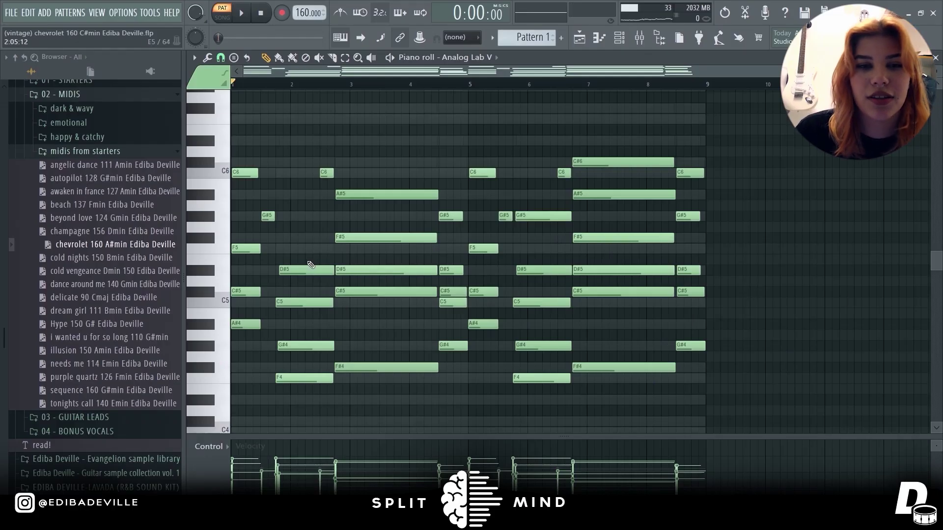
# Bring up the channel rack and the mixer showing insert 1's EQ, J37, CLA-3A and ShaperBox2 chain
pyautogui.scroll(4, 311, 265)
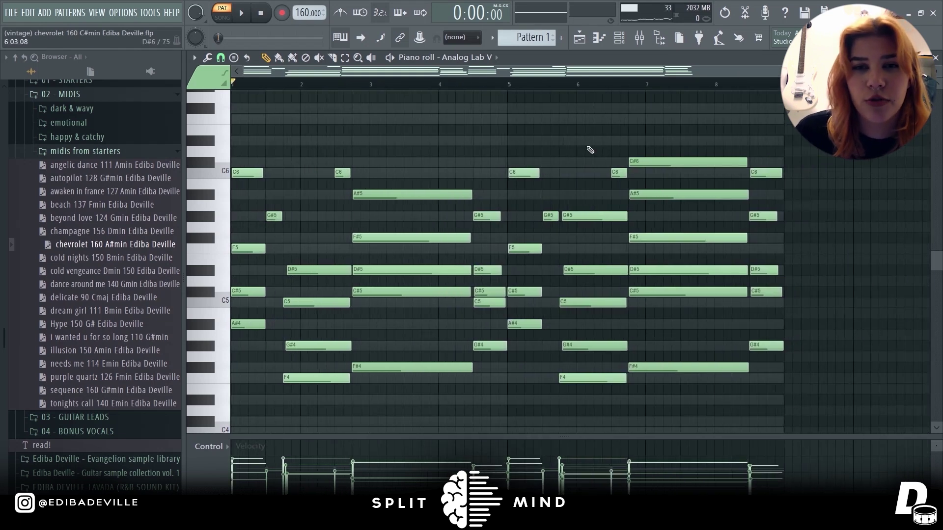
pyautogui.click(619, 39)
pyautogui.press('F9')
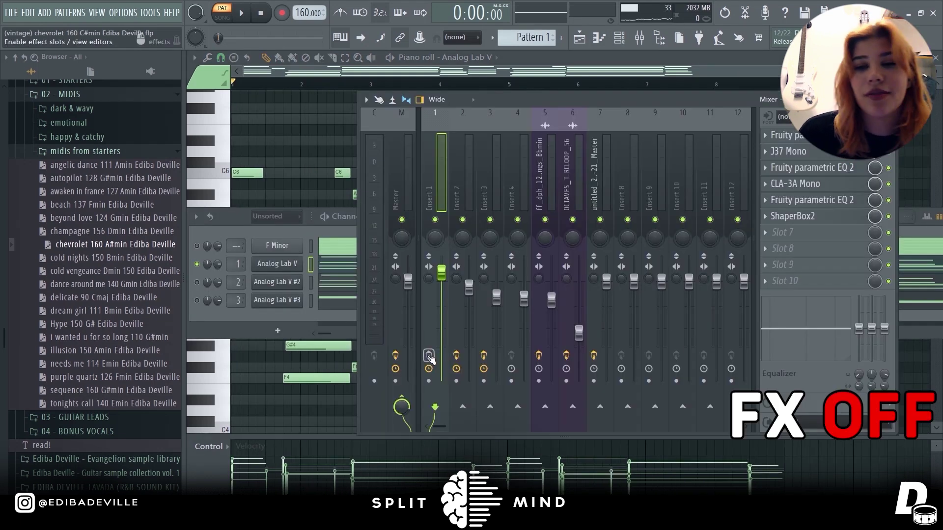
# Play the chords and switch insert 1's effects back on, checking the parametric EQ
pyautogui.press('space')
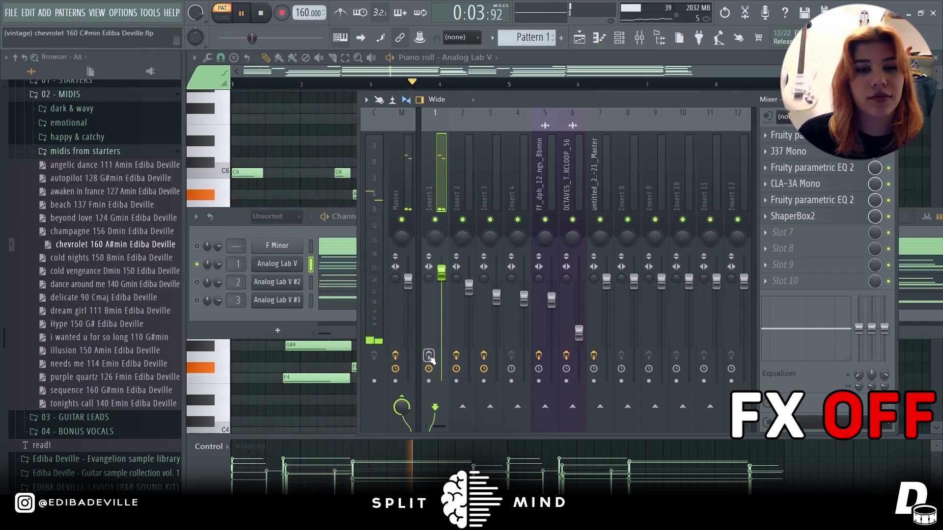
pyautogui.click(428, 355)
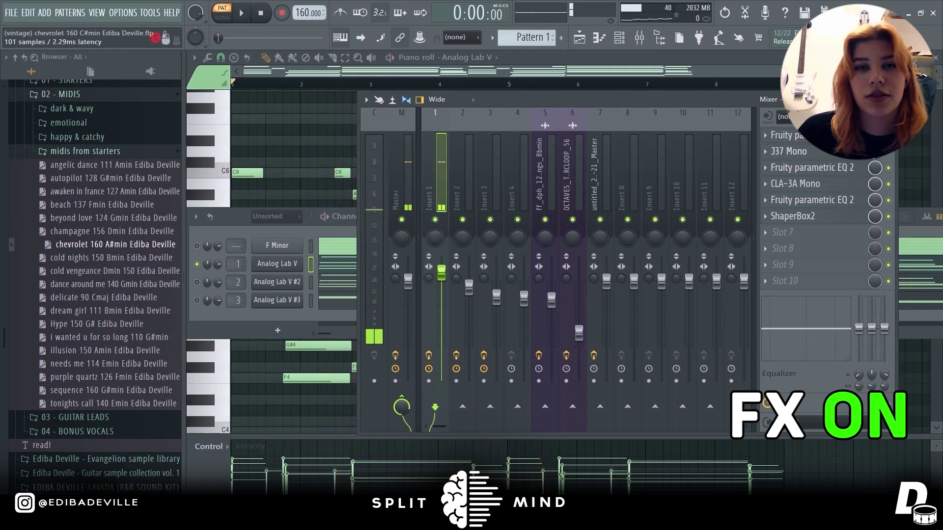
pyautogui.click(785, 135)
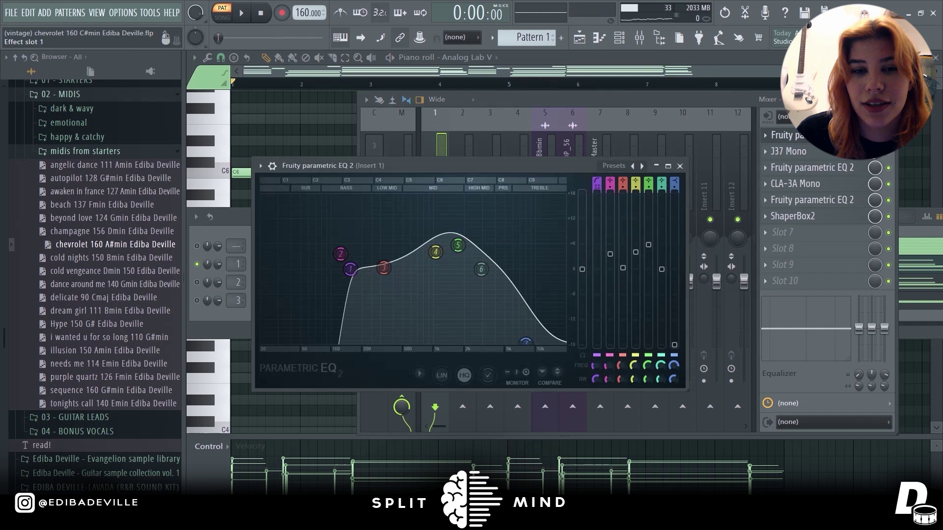
pyautogui.click(786, 135)
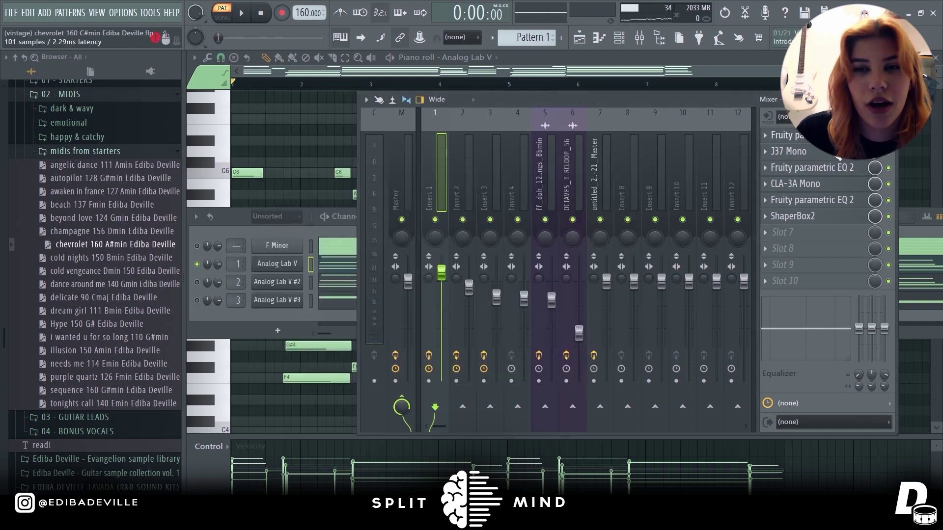
# Compare ShaperBox2's volume and filter curves, bypassing and re-enabling the filter, then close J37 Mono
pyautogui.click(795, 217)
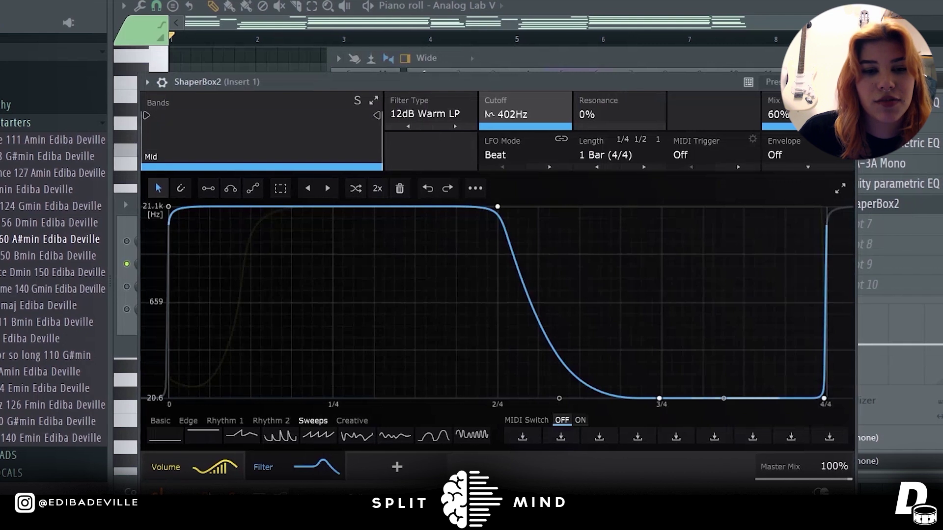
pyautogui.click(166, 467)
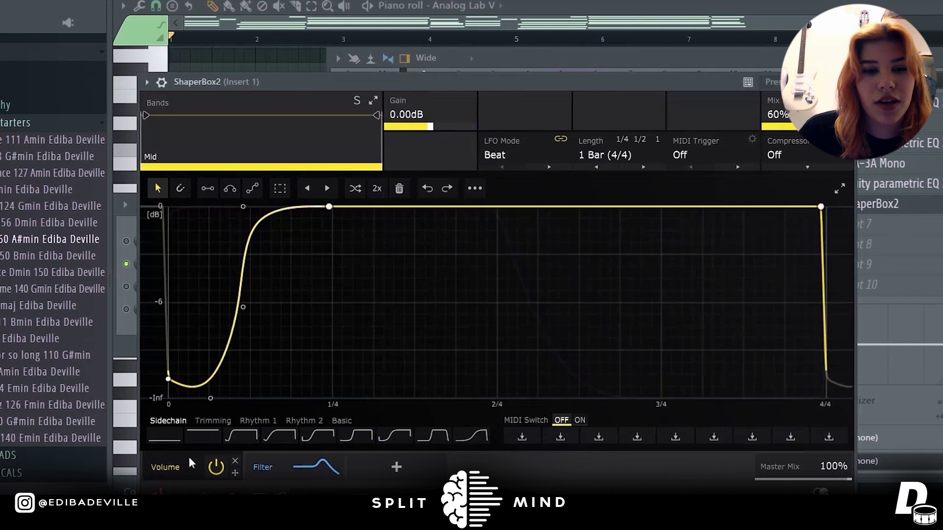
pyautogui.click(275, 468)
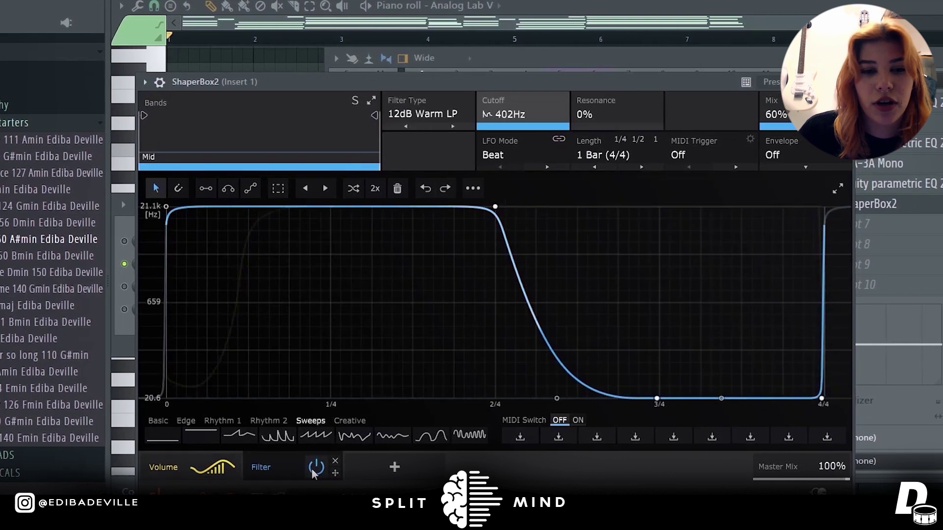
pyautogui.click(316, 467)
pyautogui.click(314, 467)
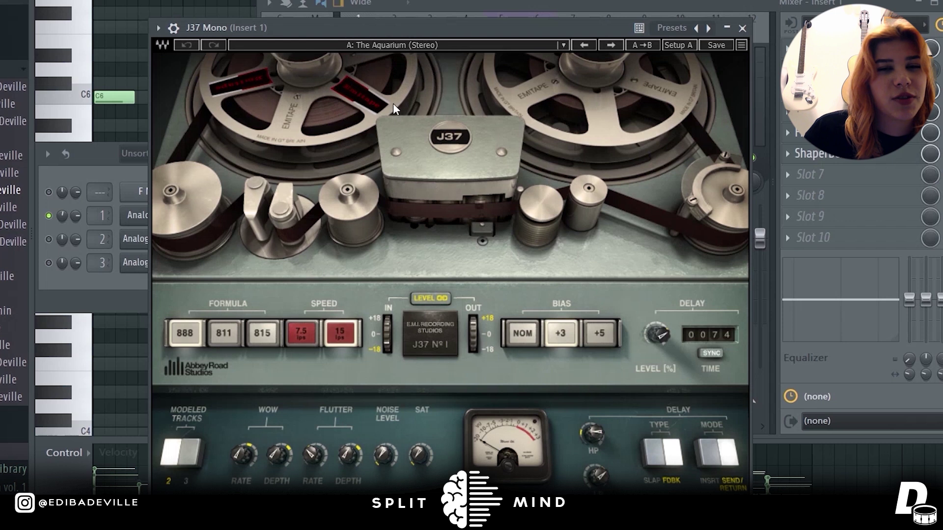
pyautogui.click(742, 28)
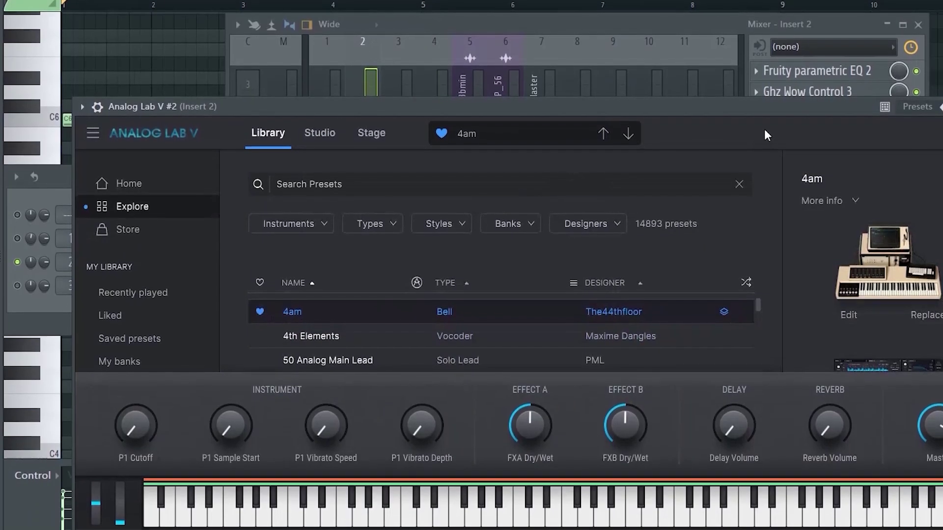
# Move the Analog Lab V #2 window aside and preview its 8-bar F5–C#7 bell melody
pyautogui.moveTo(761, 114); pyautogui.dragTo(680, 81)
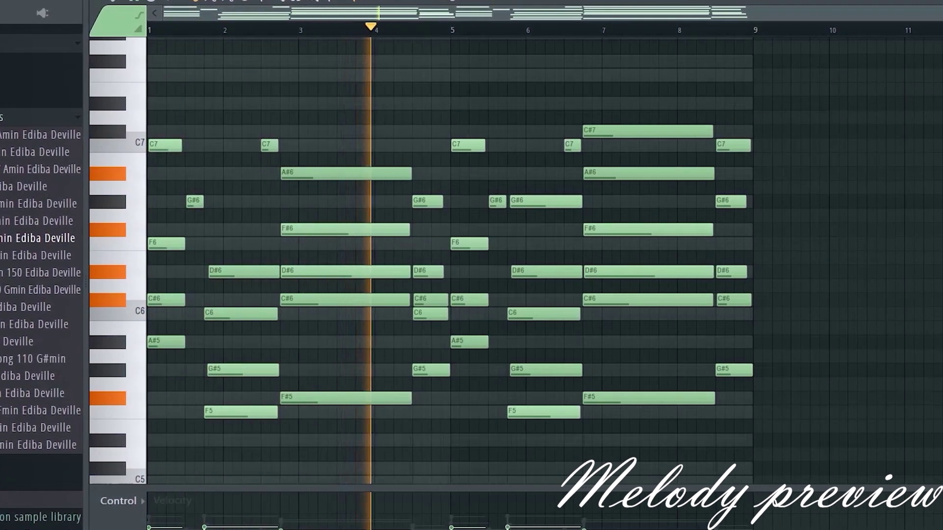
pyautogui.scroll(-10, 42, 200)
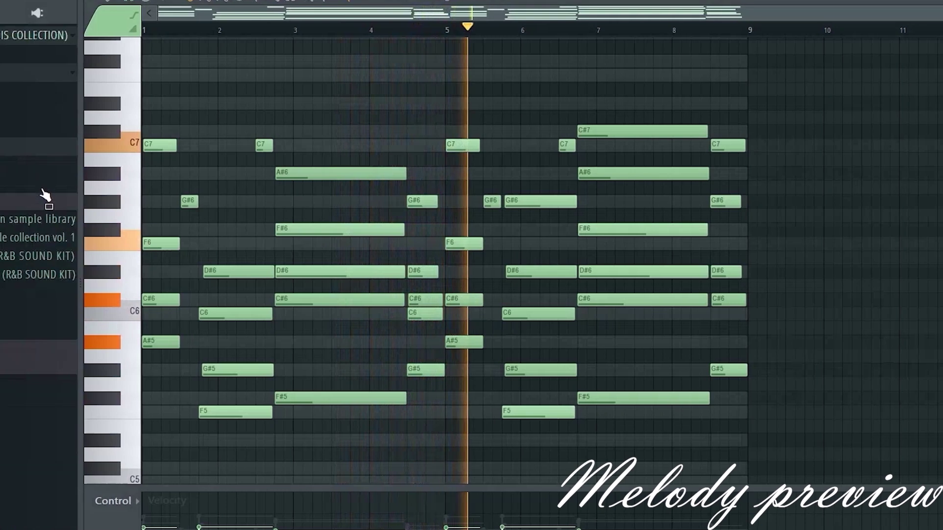
pyautogui.scroll(5, 25, 210)
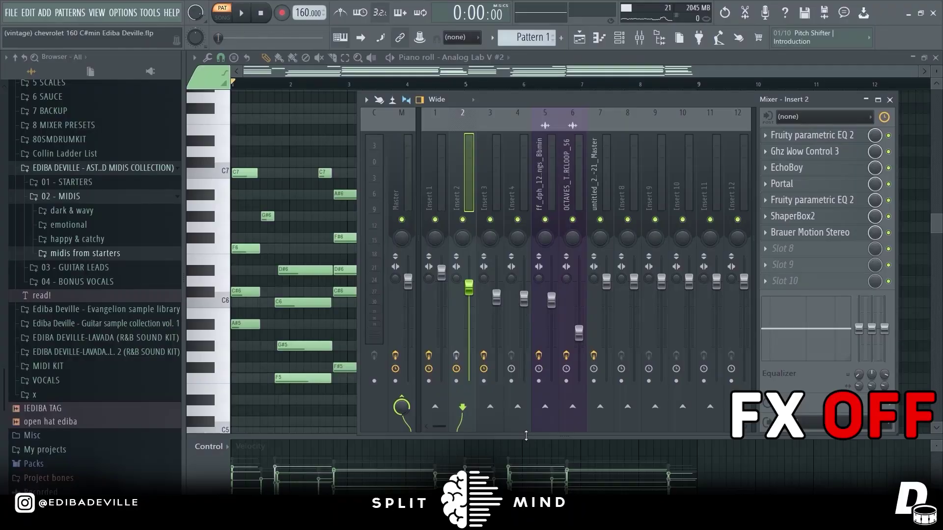
# Play the bell part and switch insert 2's effects back on, then stop playback
pyautogui.press('space')
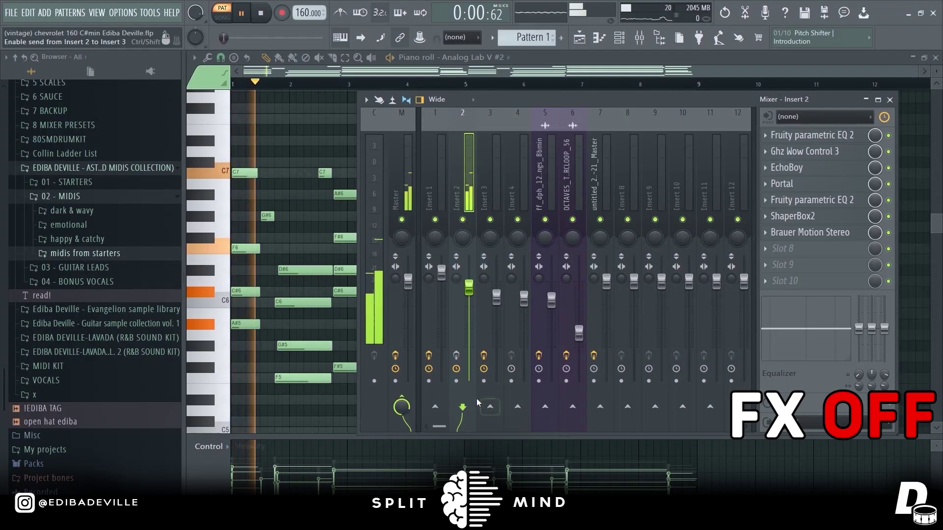
pyautogui.press('F9')
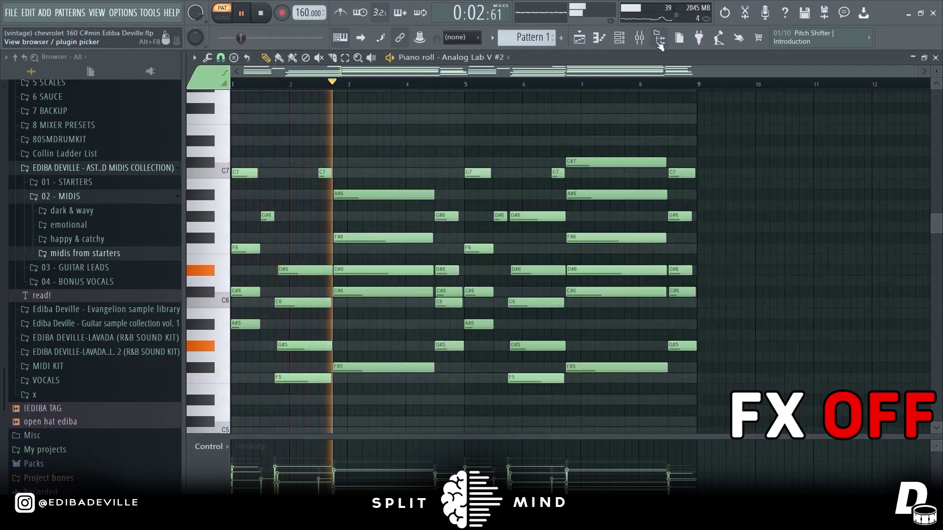
pyautogui.press('F9')
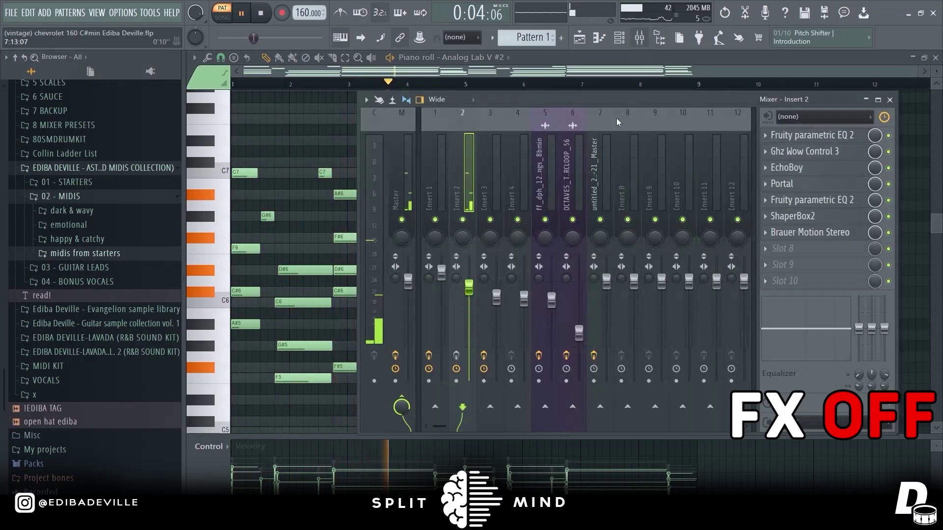
pyautogui.click(455, 354)
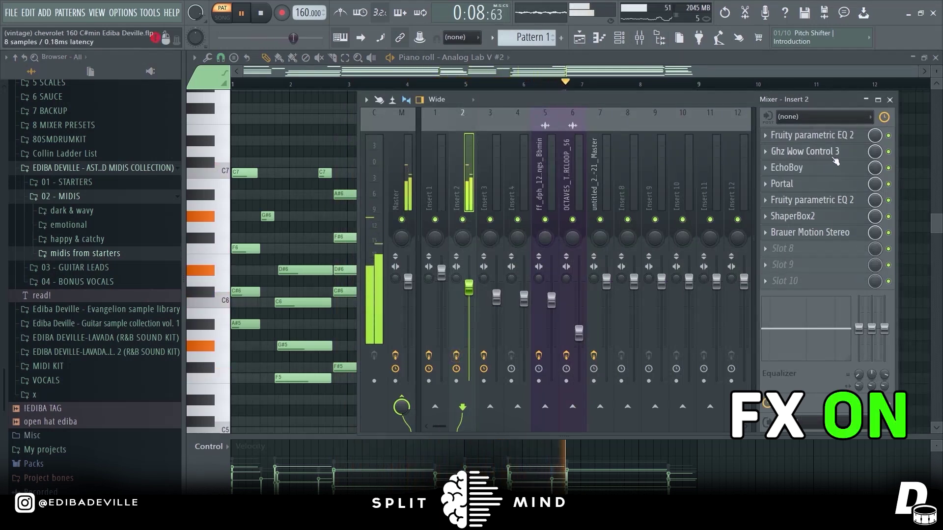
pyautogui.press('space')
# Check insert 2's EQ, Brauer Motion, ShaperBox2 and Wow Control 3 plugins, closing each window
pyautogui.click(815, 199)
pyautogui.click(815, 200)
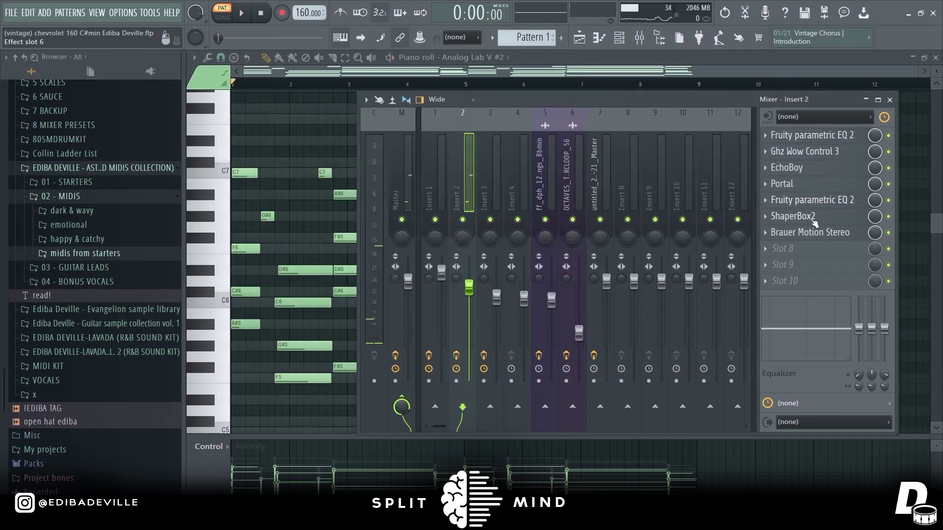
pyautogui.click(810, 232)
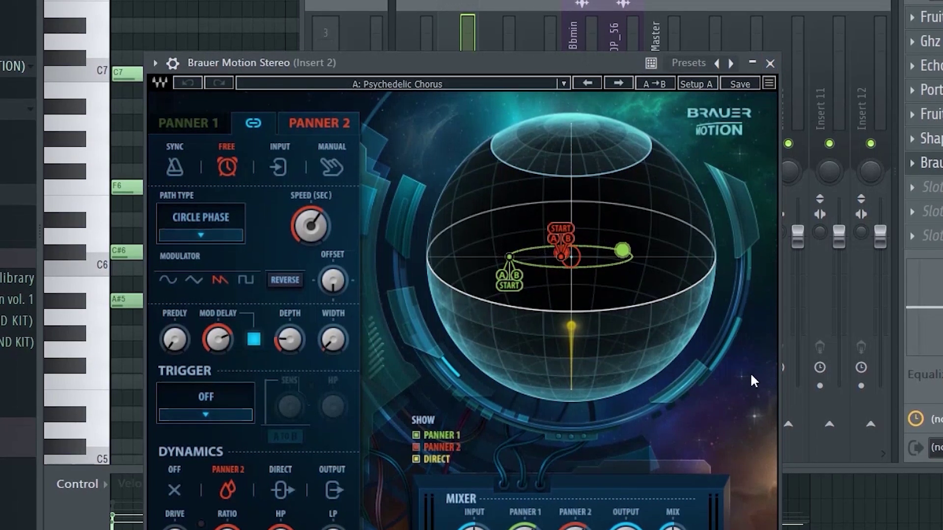
pyautogui.click(770, 63)
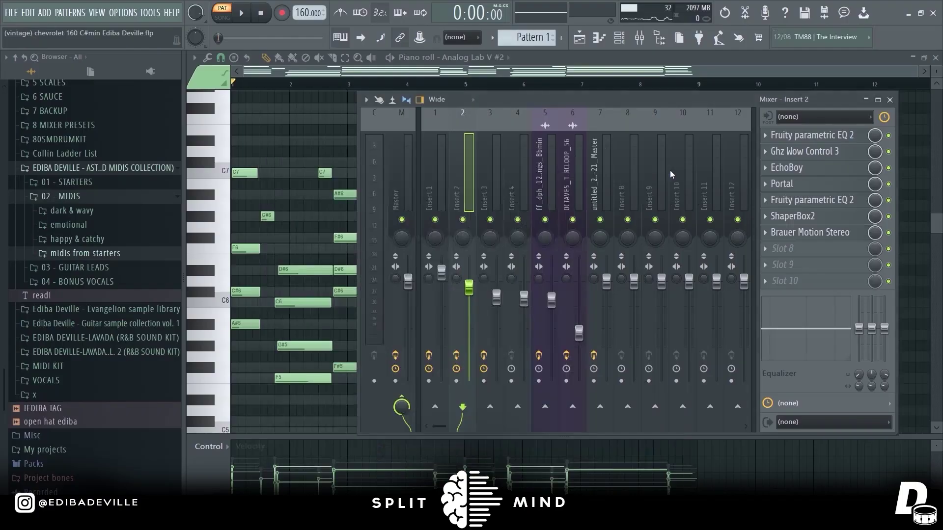
pyautogui.click(829, 224)
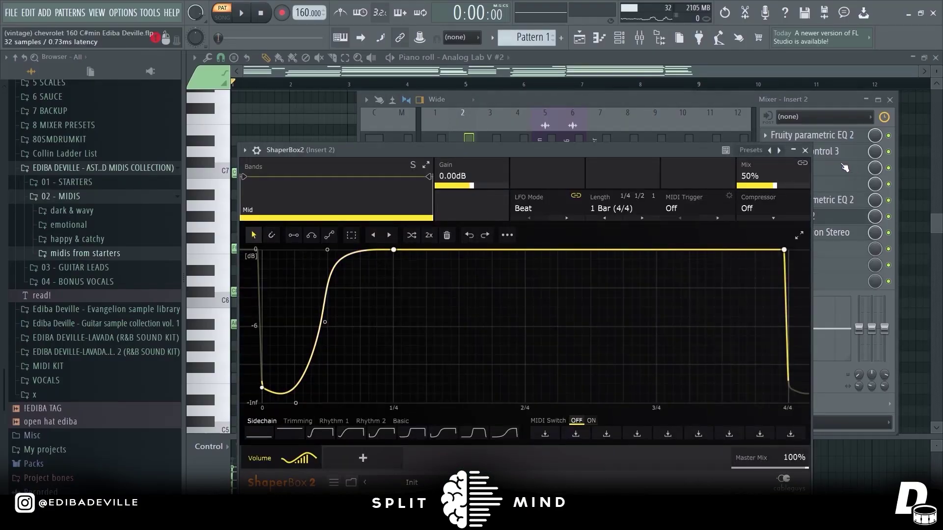
pyautogui.click(805, 150)
pyautogui.click(810, 151)
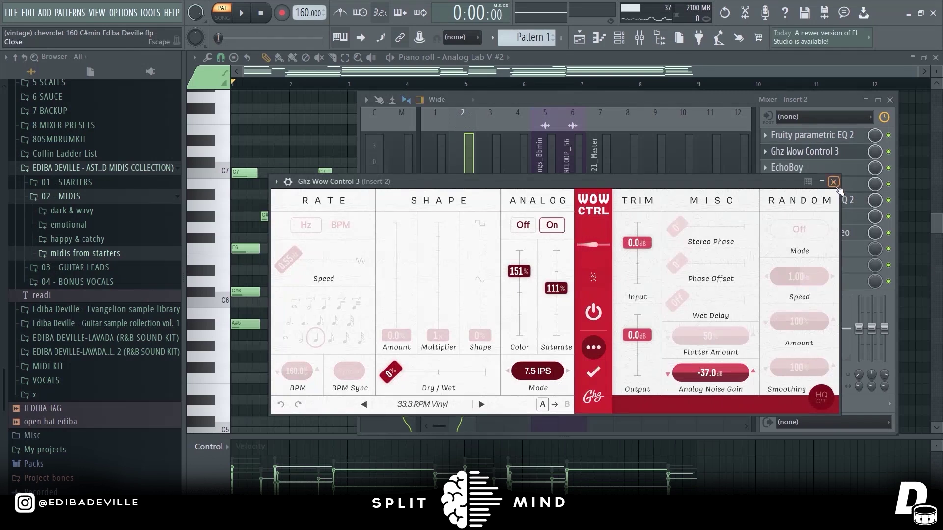
pyautogui.click(833, 182)
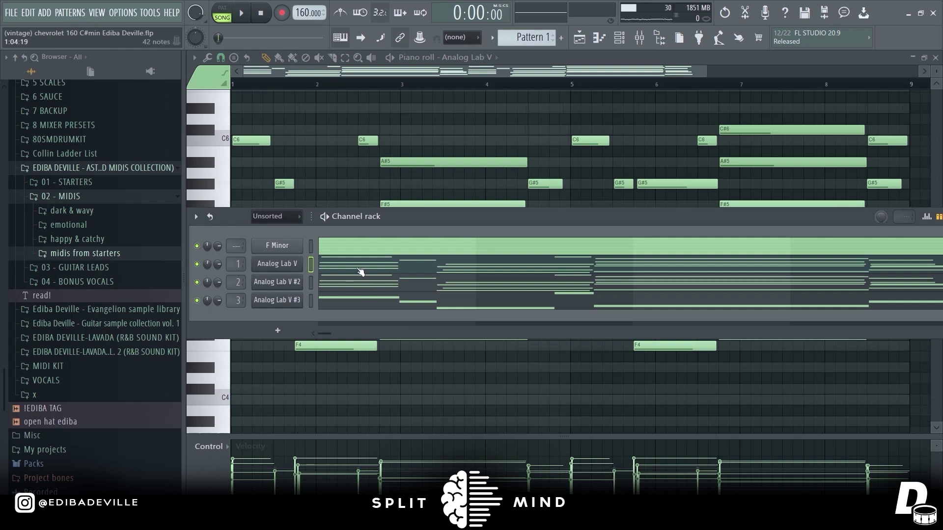
# Select the first Analog Lab V channel and open its 8-bar chord pattern in the piano roll
pyautogui.click(311, 283)
pyautogui.click(346, 269)
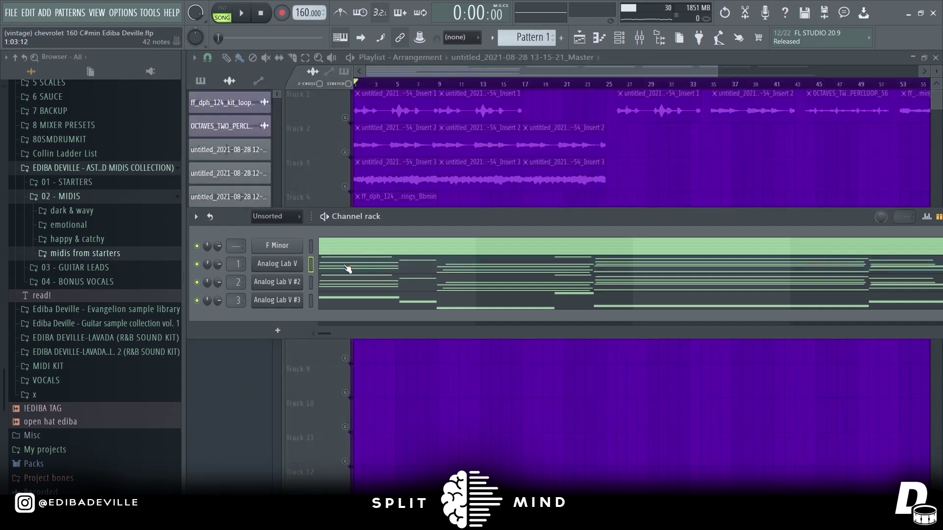
pyautogui.click(347, 268)
# Select the five long chord notes with their lead-ins and nudge them slightly earlier
pyautogui.scroll(-1, 350, 385)
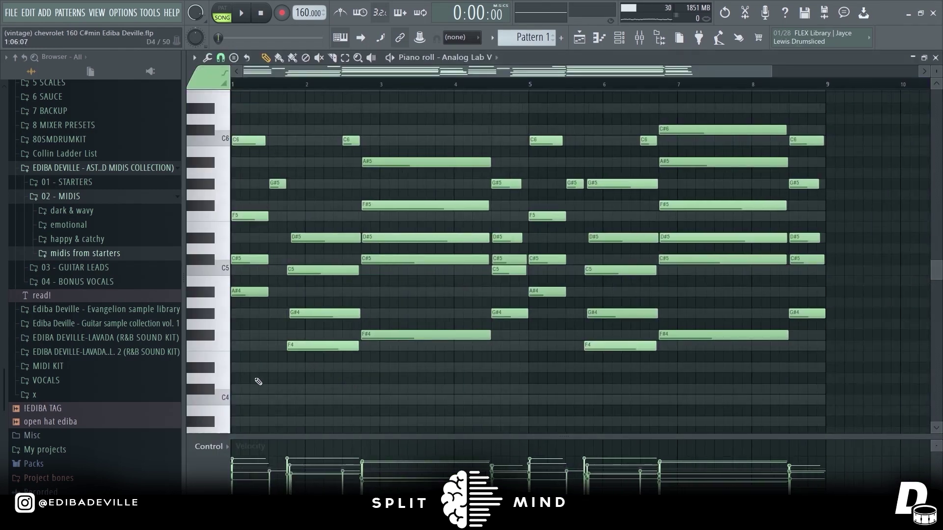
pyautogui.scroll(-3, 255, 360)
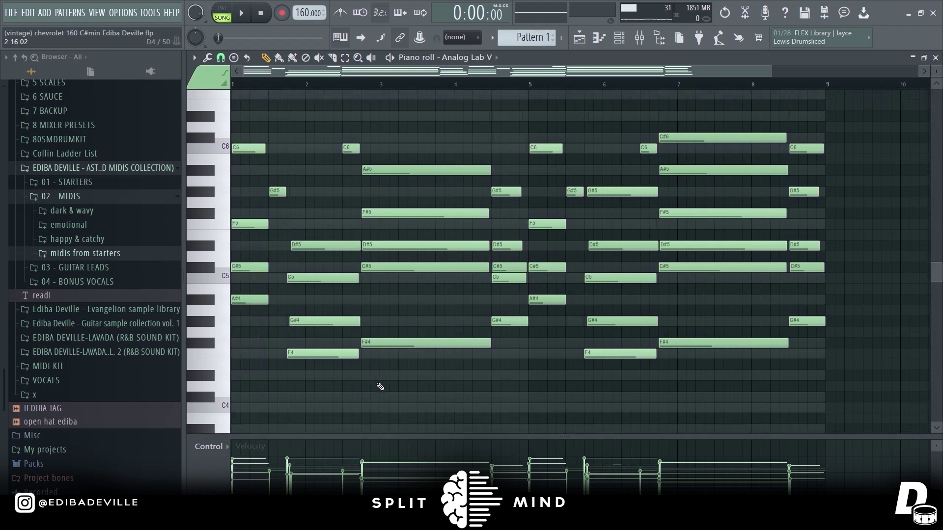
pyautogui.moveTo(390, 321); pyautogui.dragTo(336, 120)
pyautogui.scroll(1, 505, 165)
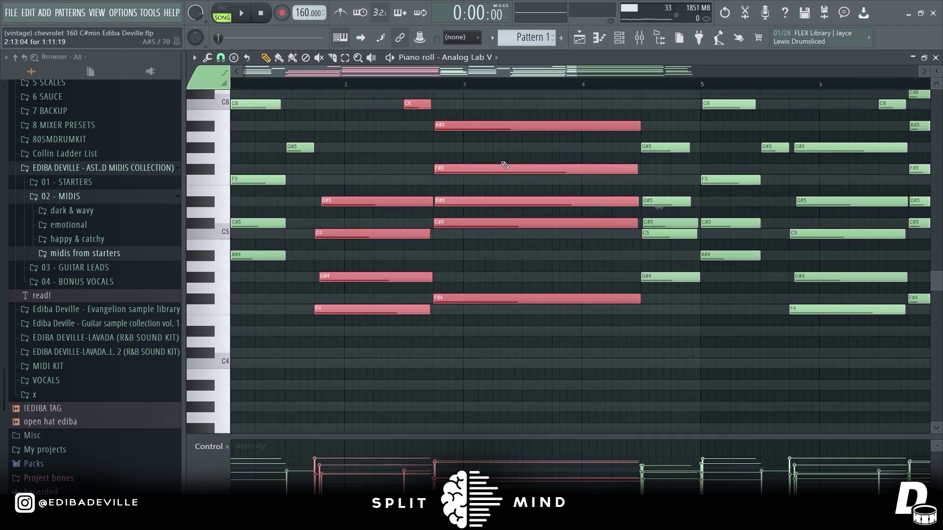
pyautogui.click(484, 371)
pyautogui.moveTo(499, 357); pyautogui.dragTo(459, 172)
pyautogui.scroll(1, 459, 172)
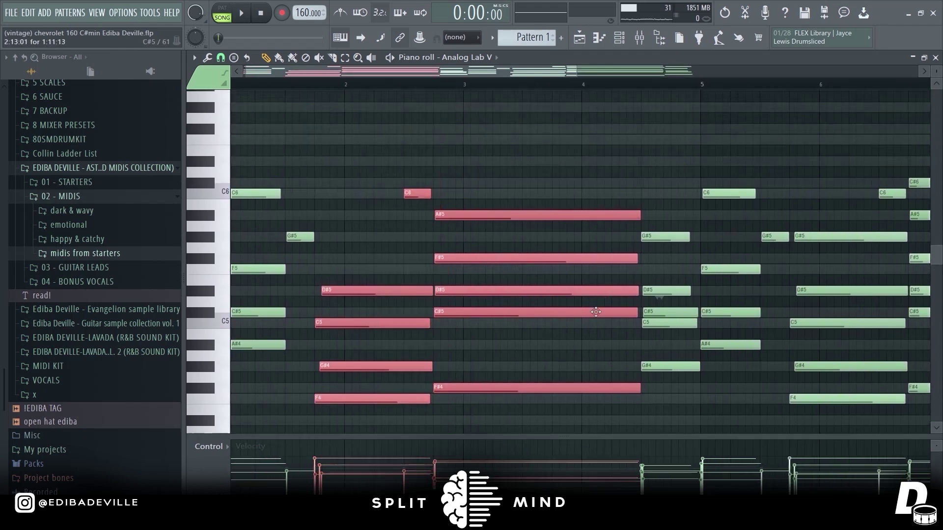
pyautogui.scroll(-2, 417, 346)
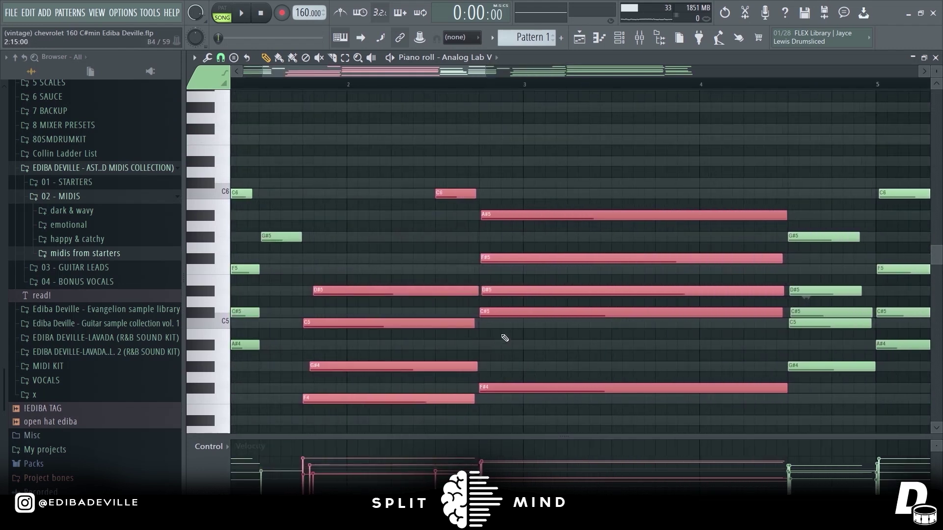
pyautogui.moveTo(468, 326); pyautogui.dragTo(442, 326)
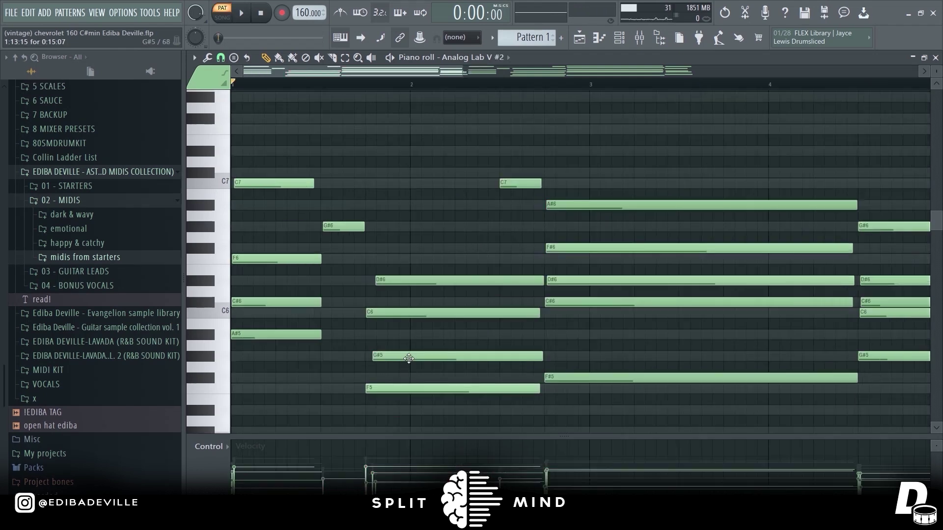
# Try the A#6 note an octave lower during playback, then move it back to A#6
pyautogui.scroll(-3, 474, 326)
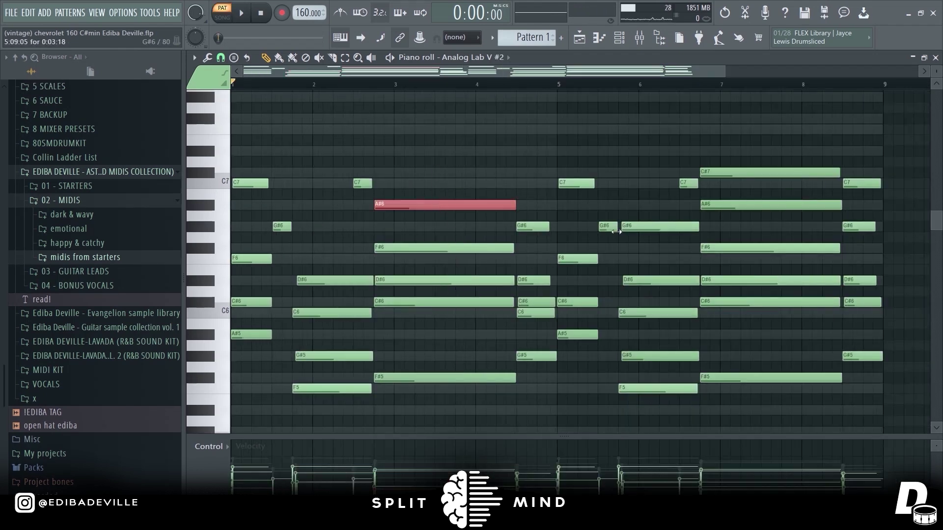
pyautogui.click(455, 182)
pyautogui.hotkey('ctrl', 'Down')
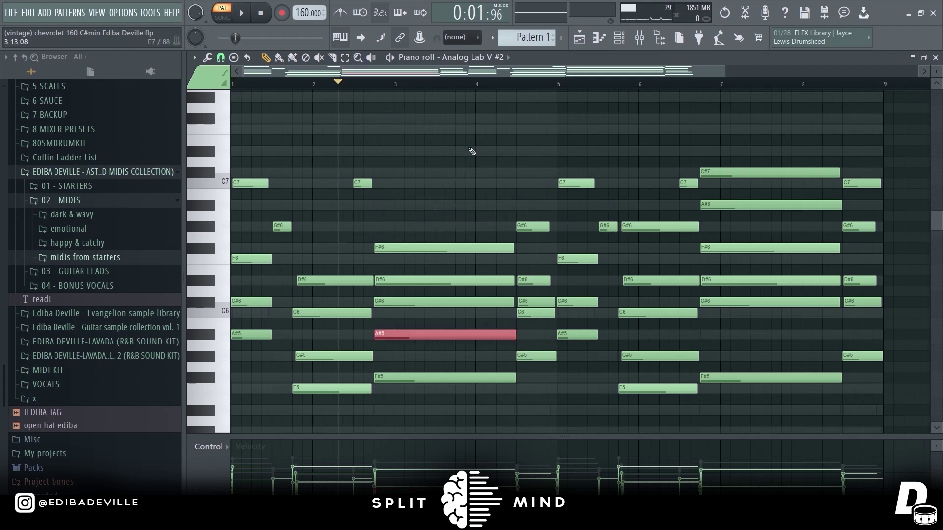
pyautogui.press('space')
pyautogui.press('space')
pyautogui.hotkey('ctrl', 'Up')
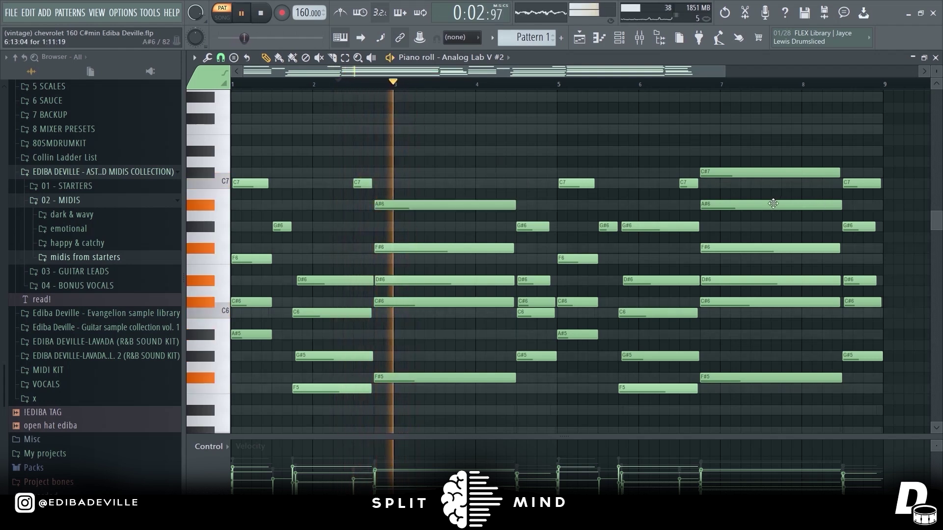
pyautogui.press('space')
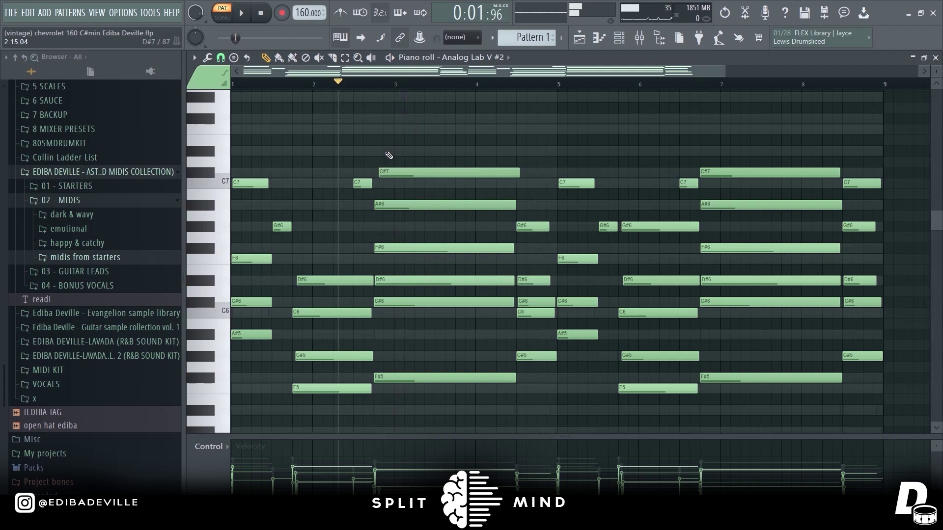
# Add an F7 note above the C#7, select both top notes and play the chords
pyautogui.click(398, 133)
pyautogui.scroll(2, 320, 76)
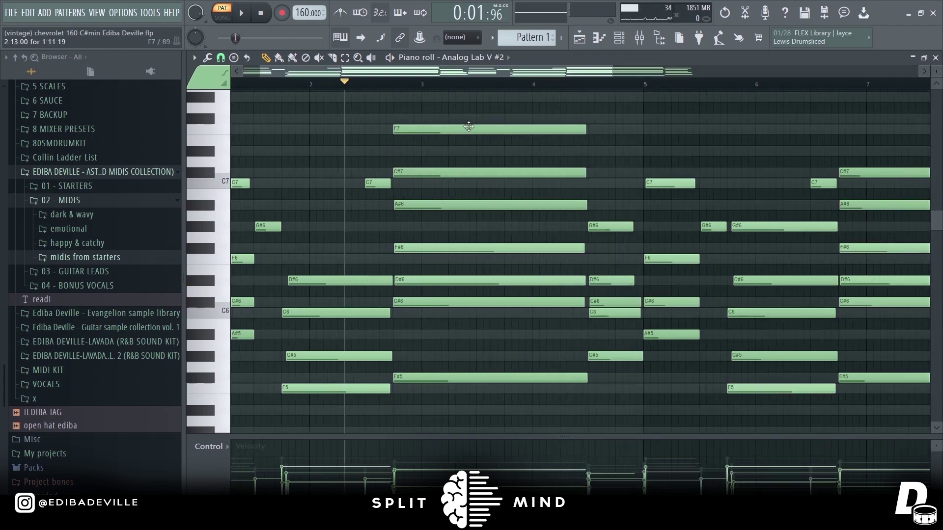
pyautogui.moveTo(461, 133); pyautogui.dragTo(475, 178)
pyautogui.press('space')
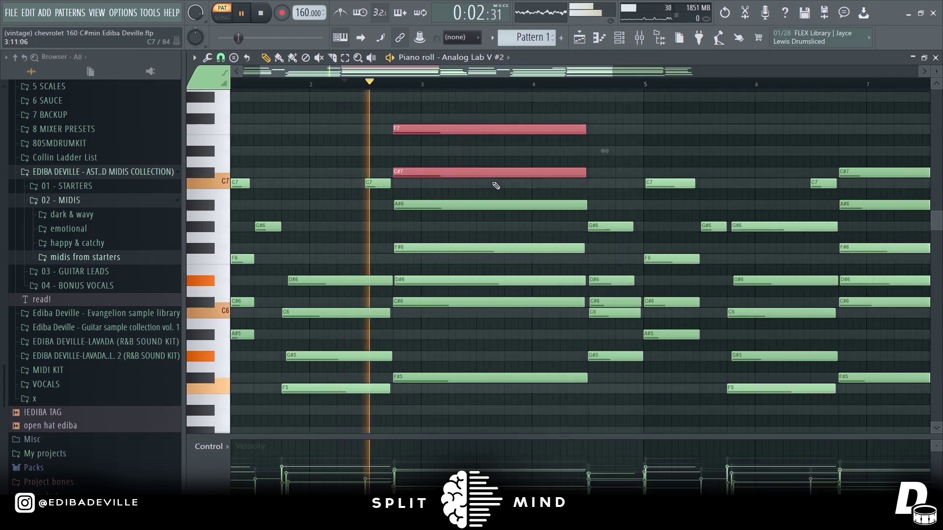
pyautogui.scroll(-4, 510, 198)
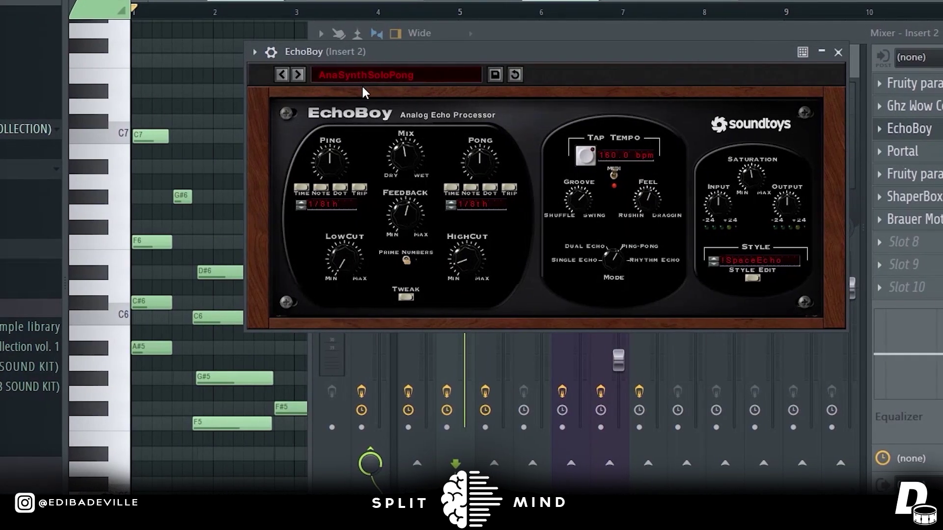
# Close EchoBoy and browse the preset library of the Portal effect on insert 2
pyautogui.click(838, 52)
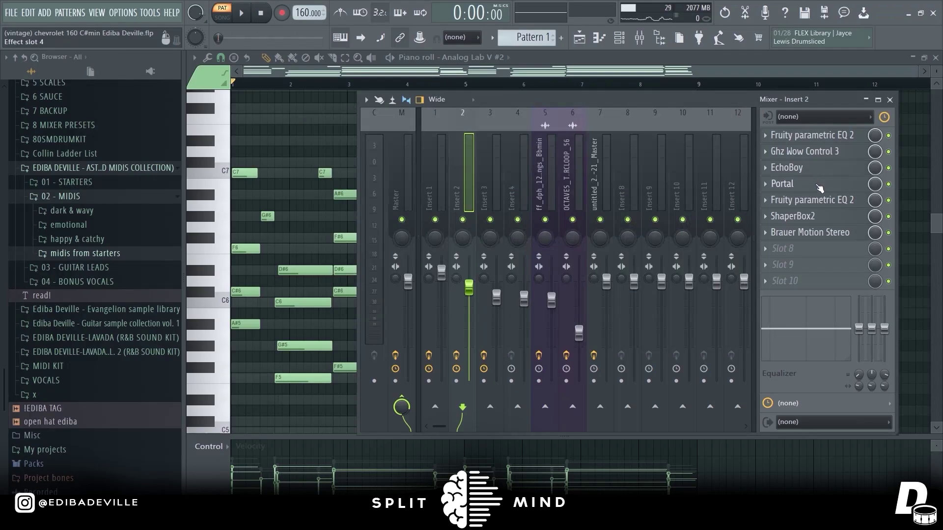
pyautogui.click(819, 187)
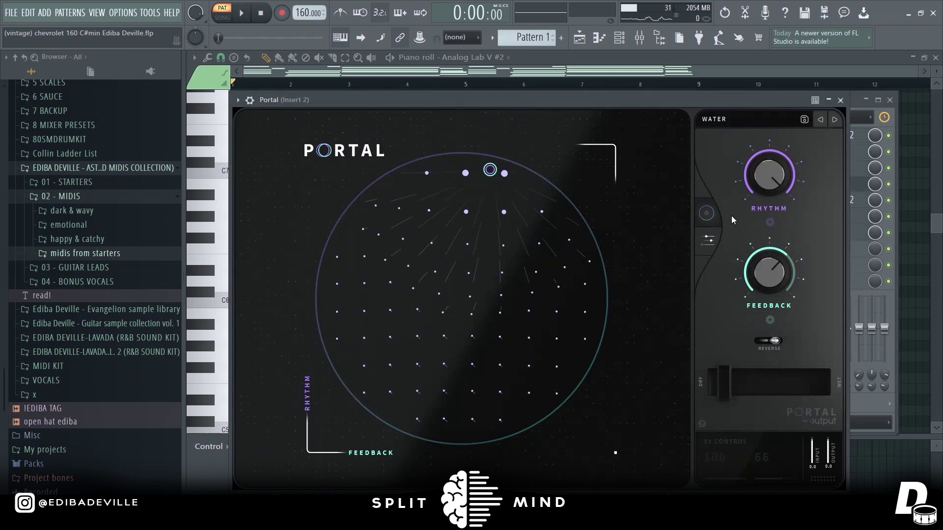
pyautogui.click(755, 122)
pyautogui.scroll(-5, 393, 417)
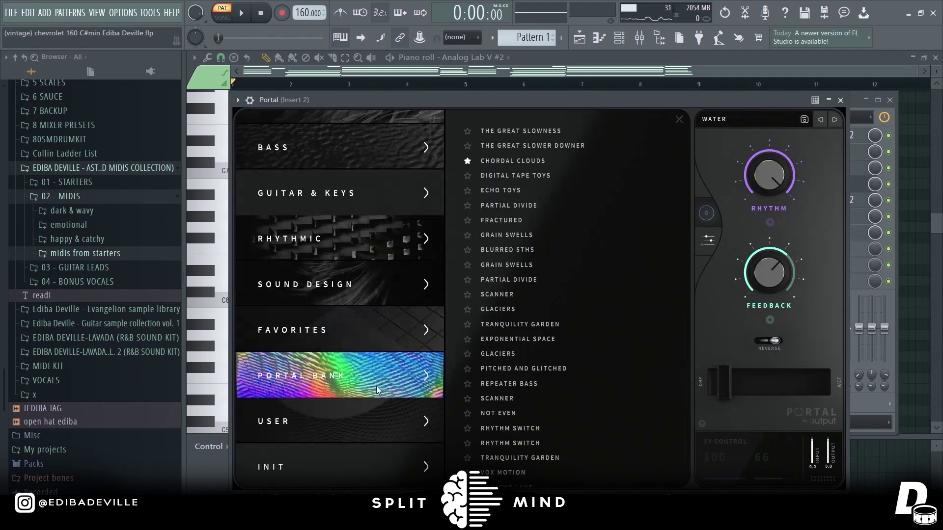
pyautogui.scroll(-3, 485, 357)
pyautogui.scroll(3, 492, 235)
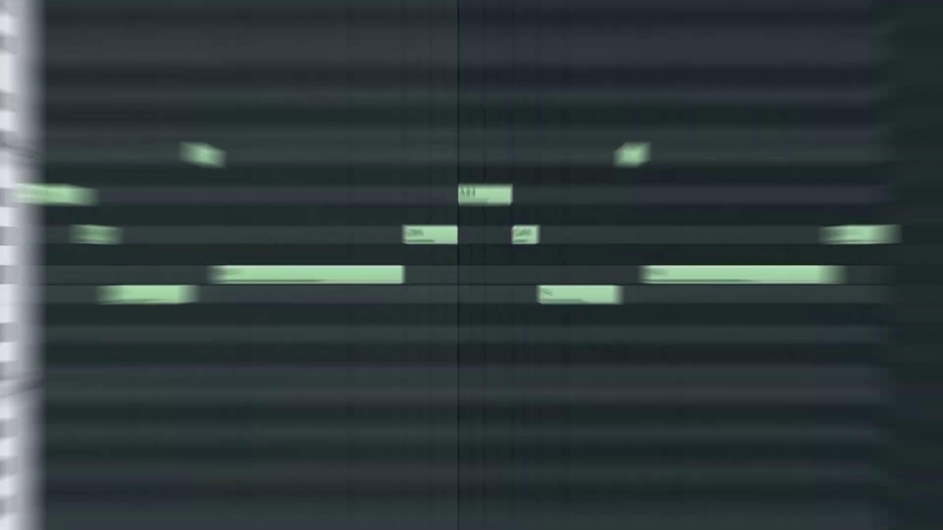
# Play the Analog Lab V #3 bass line from the start, scrolling through its notes
pyautogui.press('space')
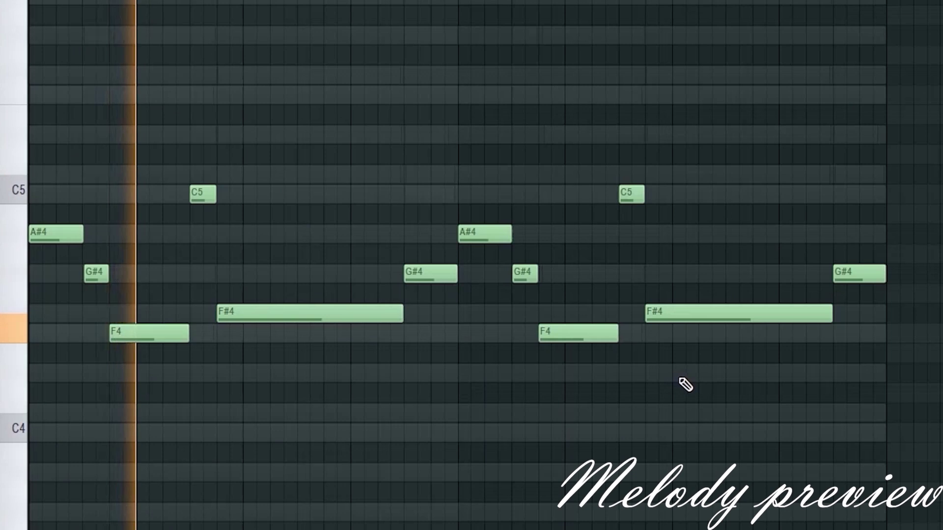
pyautogui.scroll(2, 24, 302)
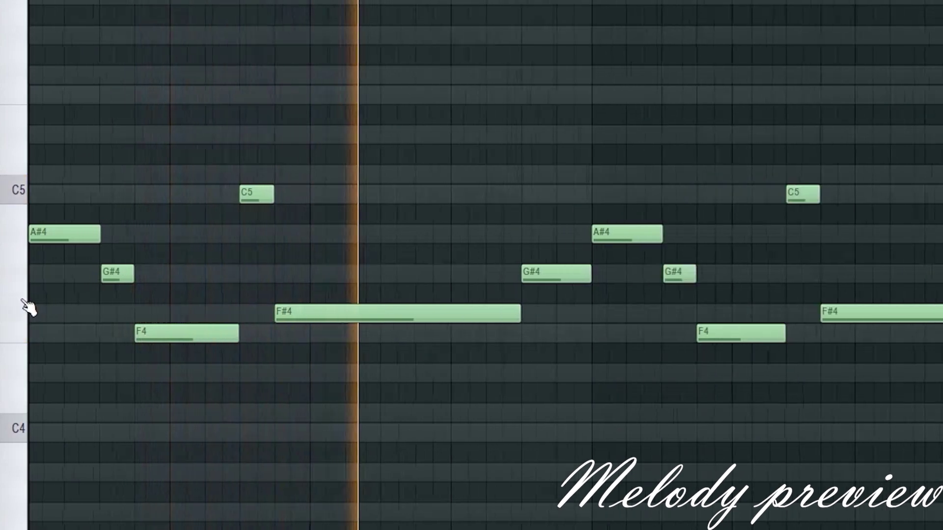
pyautogui.scroll(1, 28, 307)
pyautogui.scroll(-2, 210, 249)
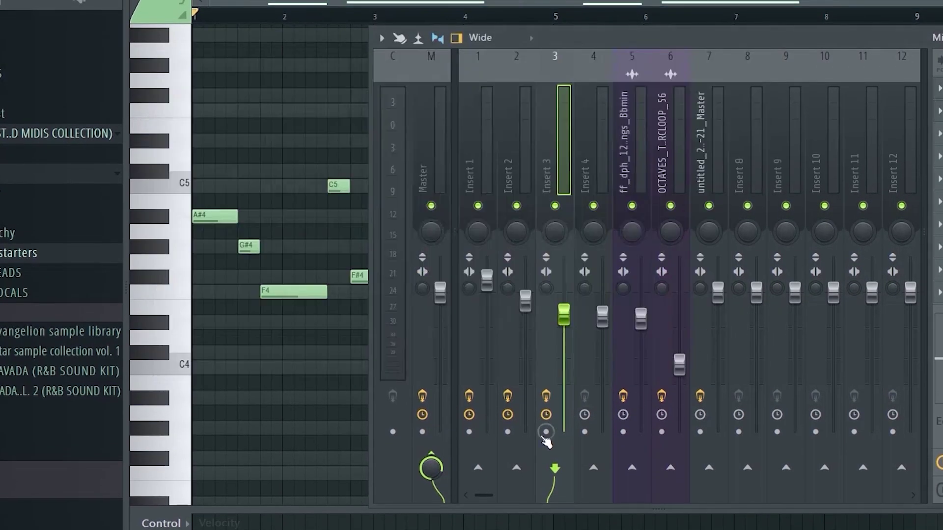
# Bypass insert 3's effects briefly to compare, stop, then open OCTAVES_TWO_PERCLOOP_56's sample settings
pyautogui.click(546, 396)
pyautogui.click(545, 395)
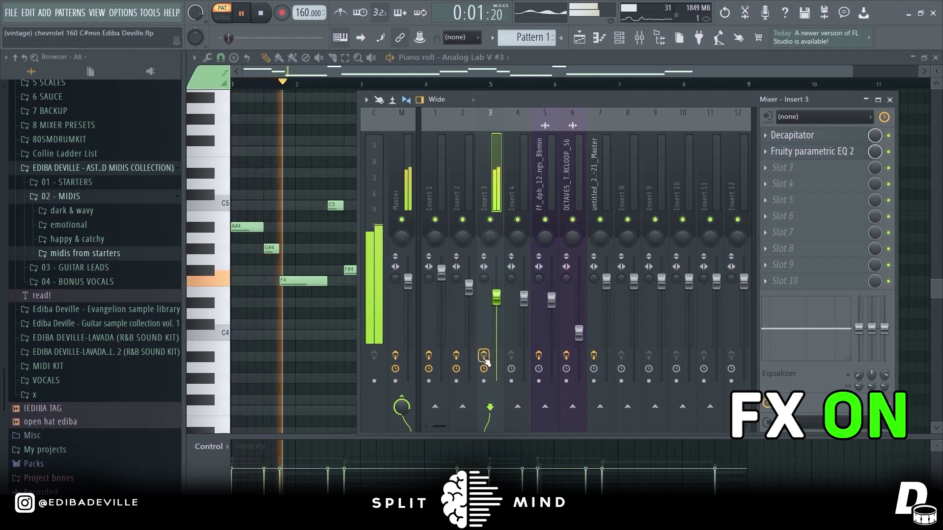
pyautogui.press('space')
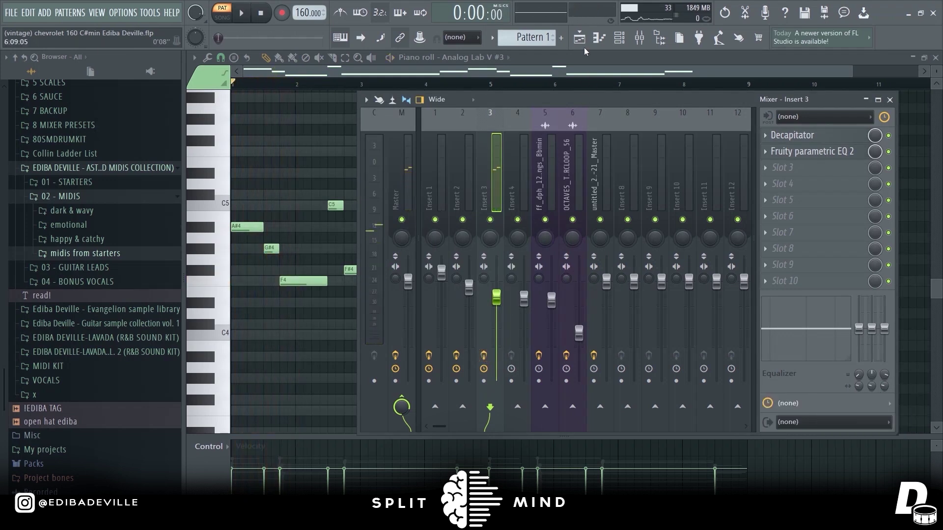
pyautogui.click(579, 39)
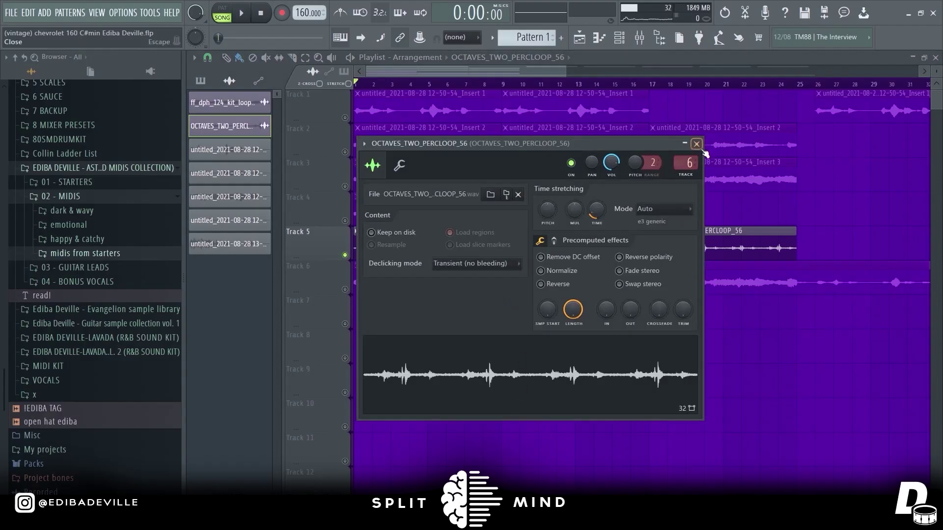
# Close the perc loop settings and open the ff_dph_124 blue strings Bbmin sample's settings
pyautogui.click(696, 144)
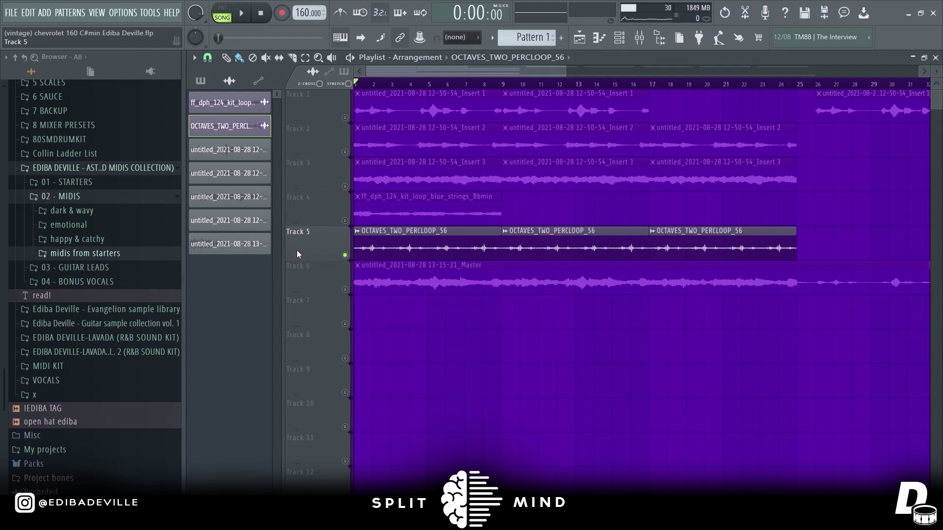
pyautogui.doubleClick(353, 221)
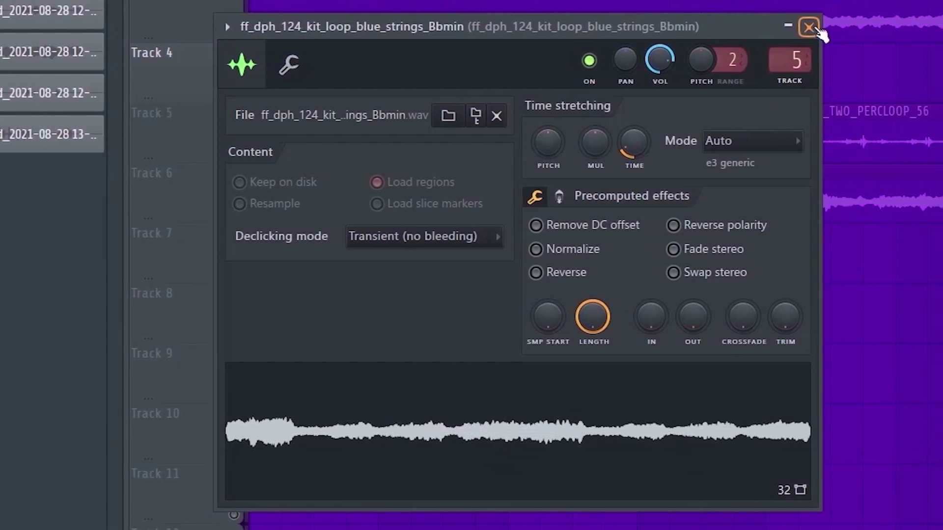
# Check the strings insert's two Fruity Parametric EQ 2 slots and Abbey Road Vinyl Stereo, then close the Mixer
pyautogui.click(808, 28)
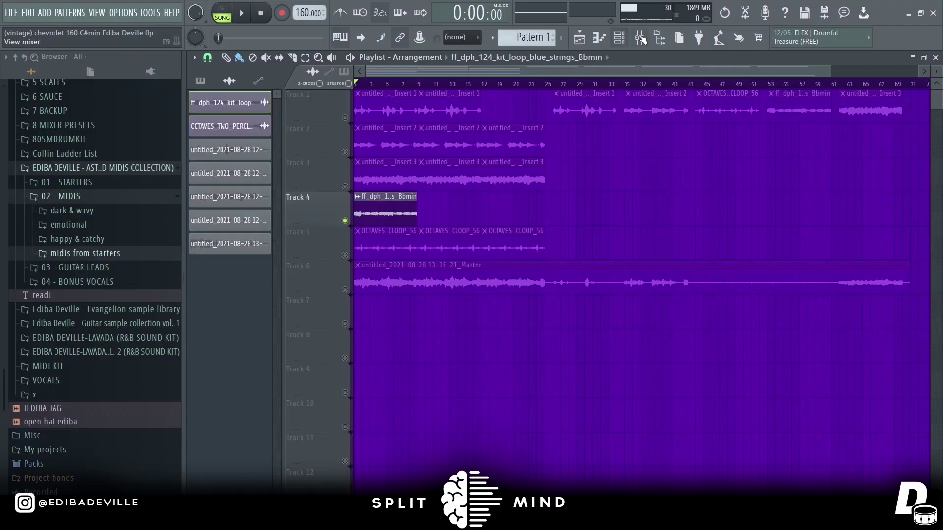
pyautogui.click(640, 38)
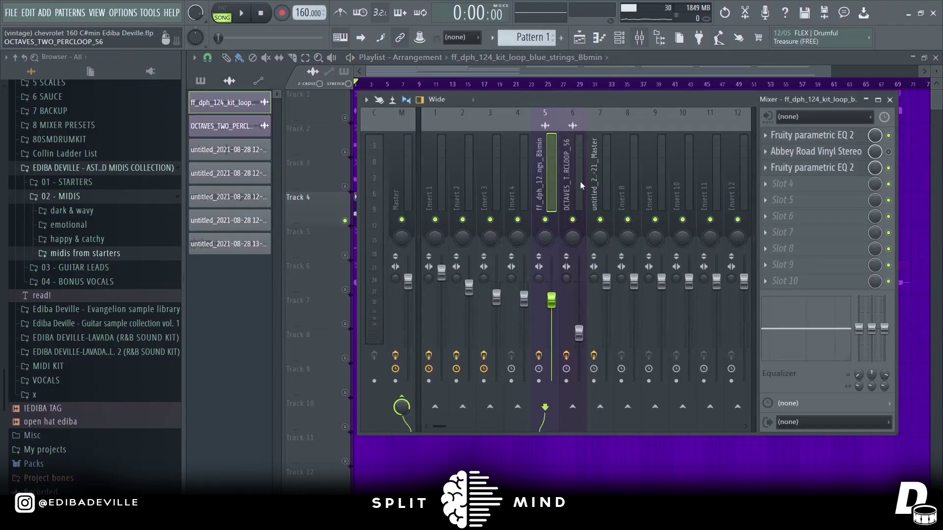
pyautogui.click(815, 141)
pyautogui.click(815, 141)
pyautogui.click(820, 168)
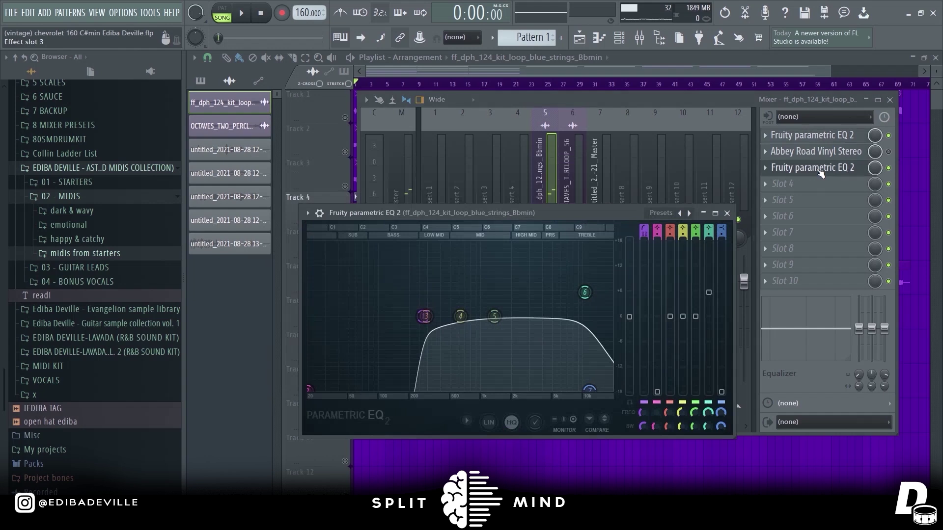
pyautogui.click(819, 169)
pyautogui.click(818, 151)
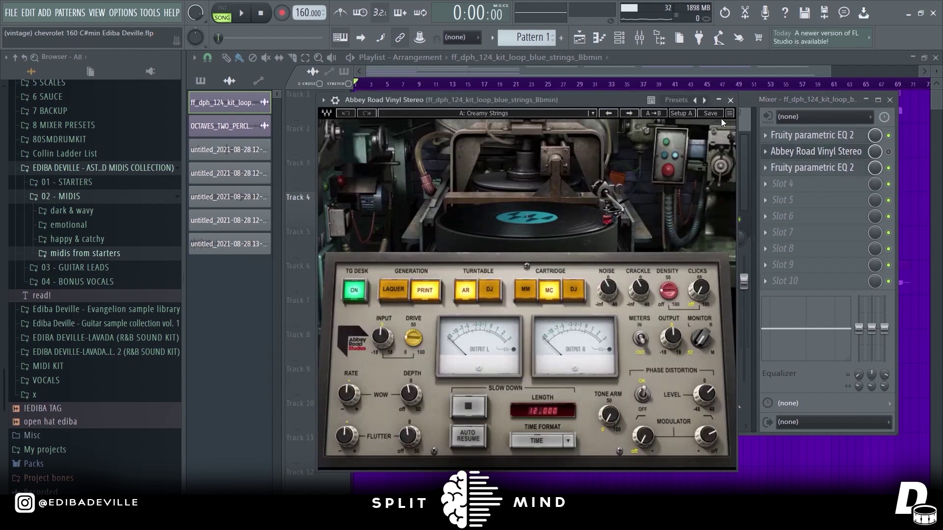
pyautogui.click(730, 101)
pyautogui.press('F9')
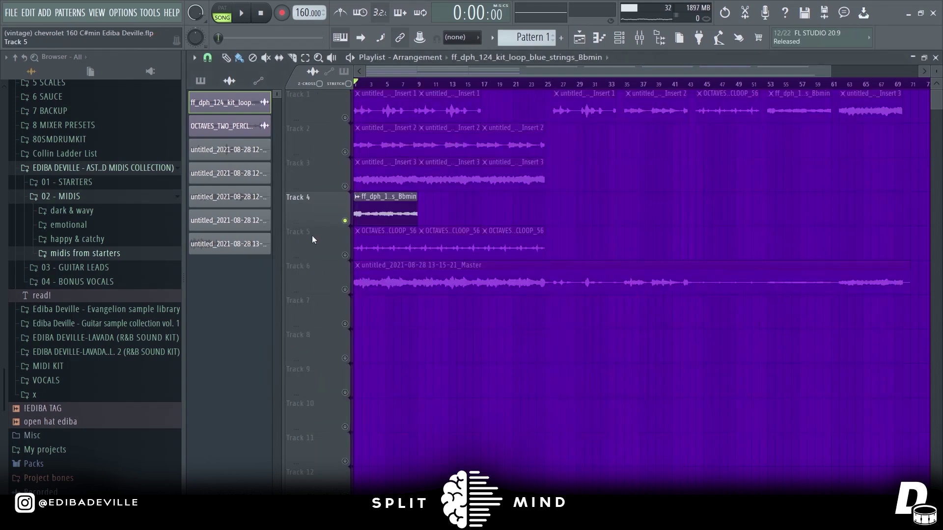
# Mute the Master render on track 6, unmute tracks 1–5, and play from bar 9
pyautogui.click(344, 289)
pyautogui.scroll(2, 329, 293)
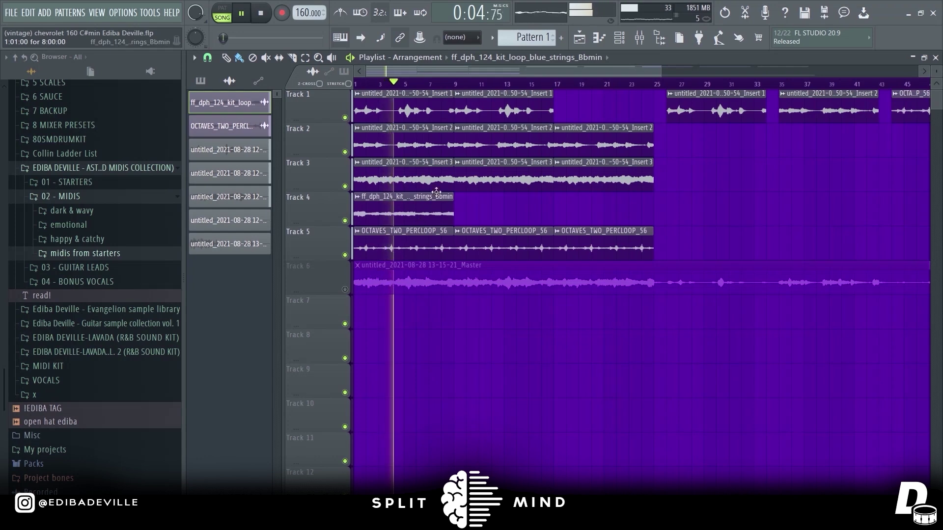
pyautogui.press('space')
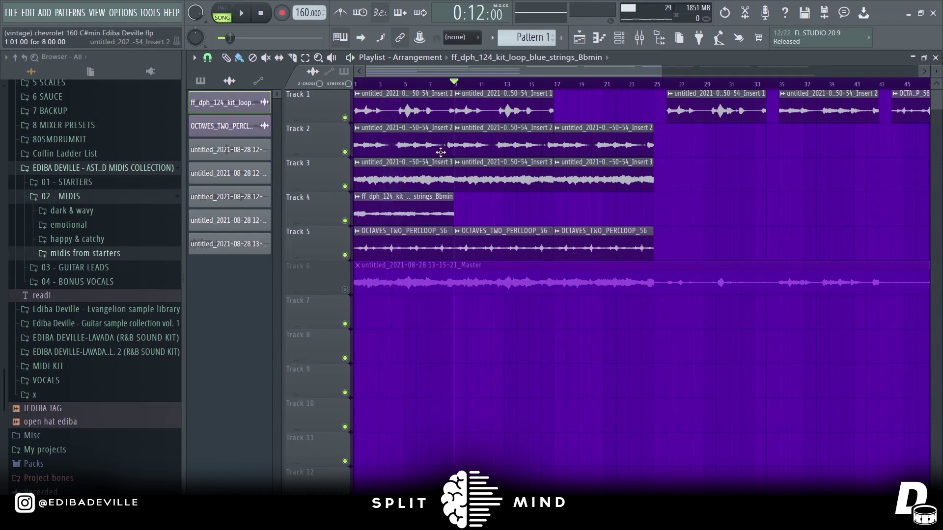
pyautogui.press('space')
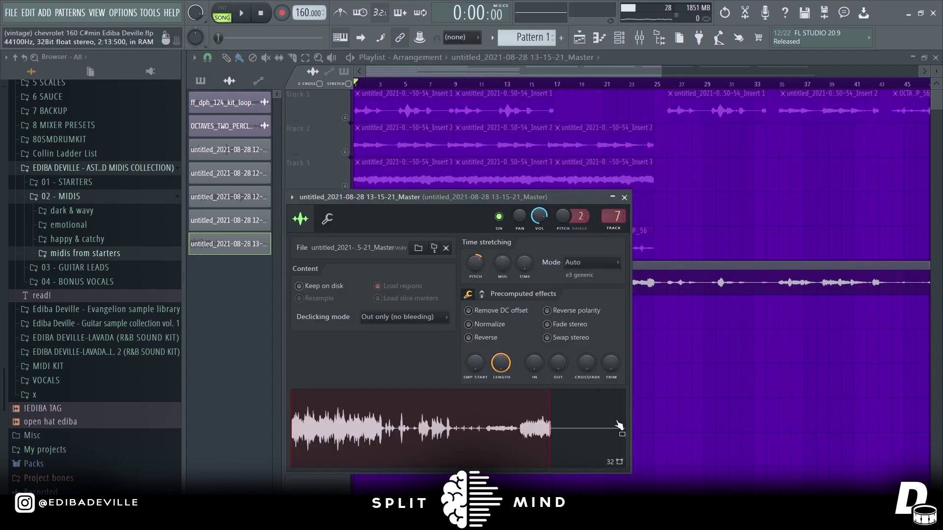
# Close the Master render settings and play only track 6's render from the start
pyautogui.click(624, 197)
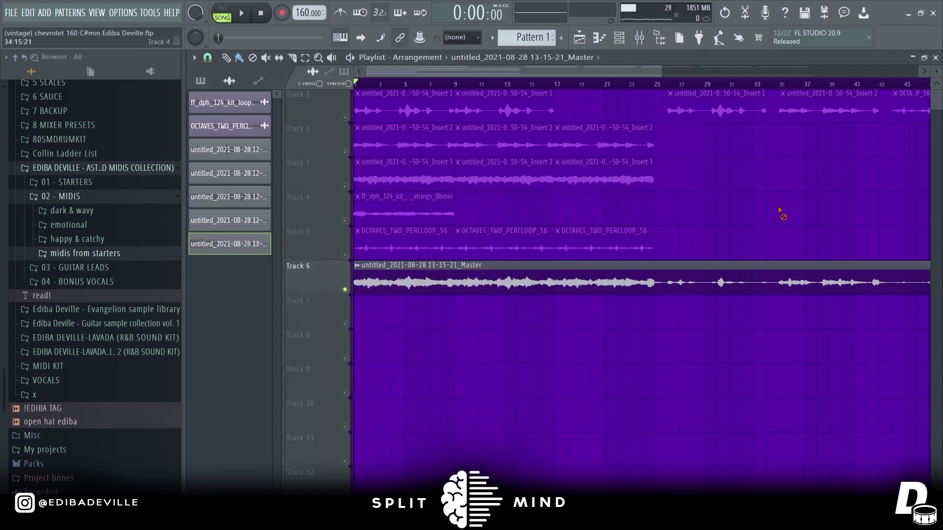
pyautogui.scroll(2, 406, 320)
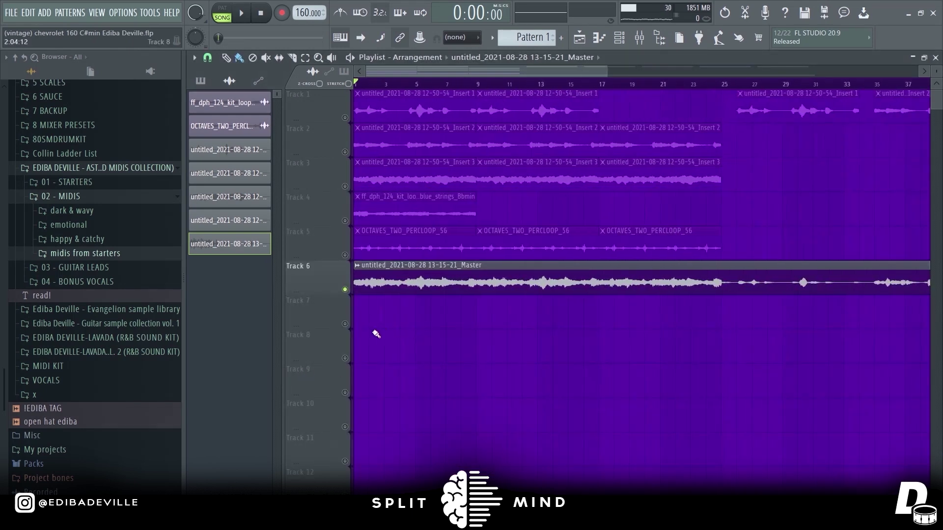
pyautogui.press('space')
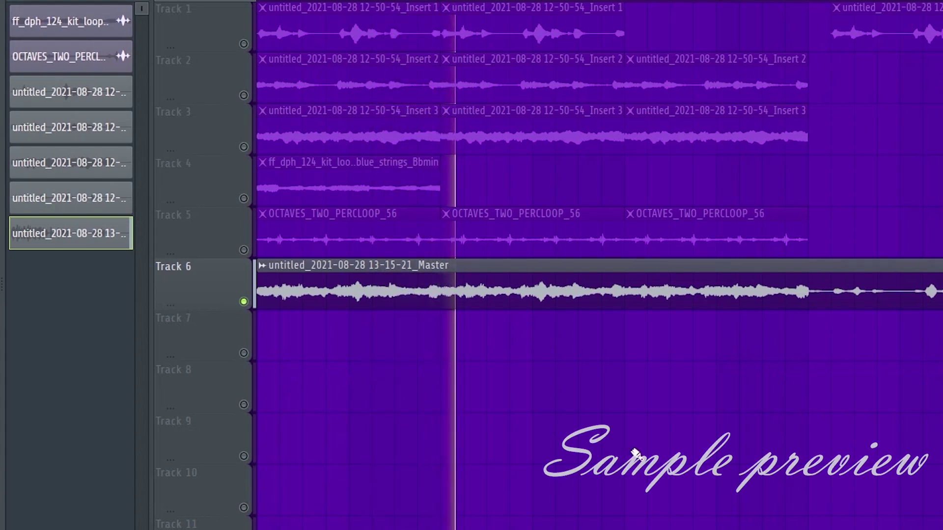
pyautogui.scroll(-1, 627, 452)
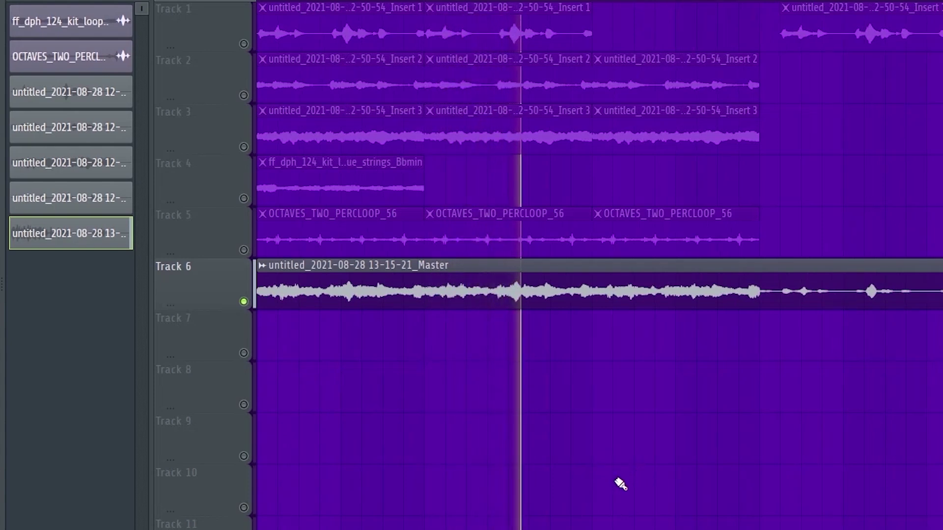
pyautogui.scroll(-3, 619, 485)
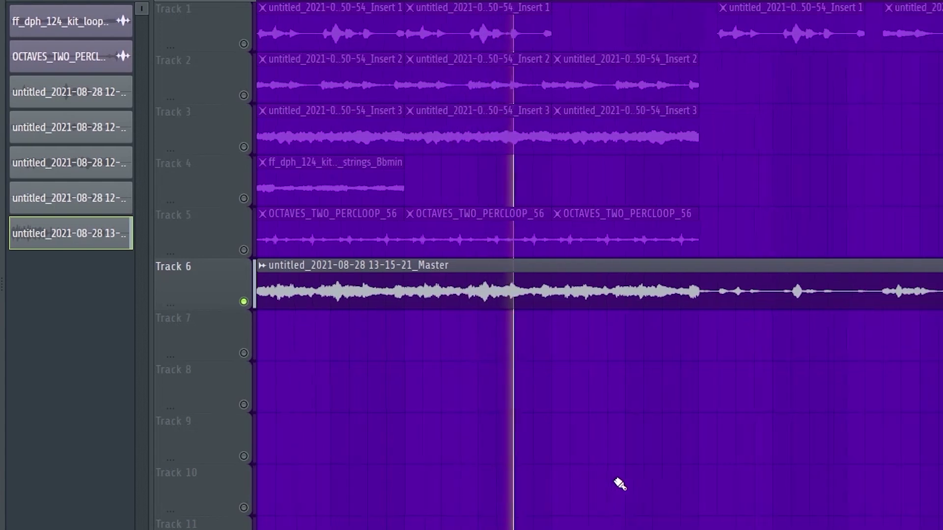